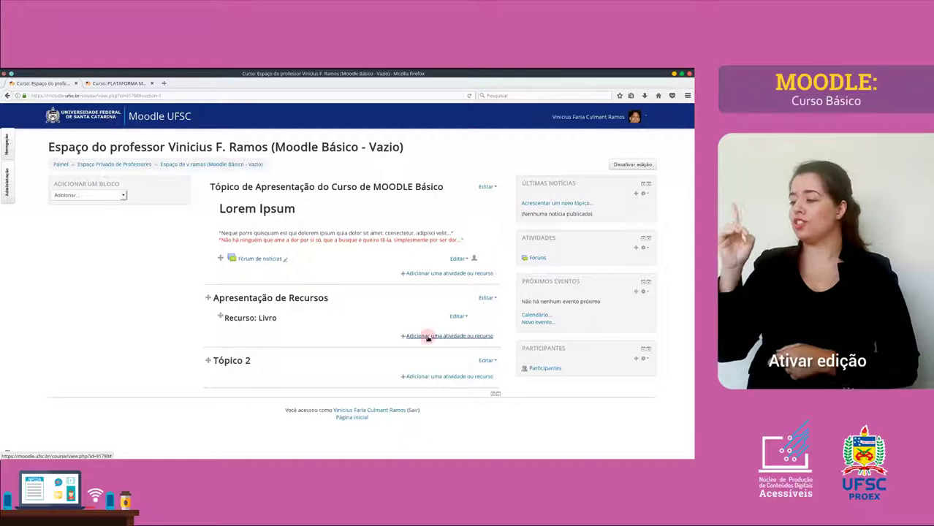
Add a new Livro resource to the Apresentação de Recursos topic
click(428, 337)
scroll(308, 303, down, 5)
scroll(308, 302, down, 3)
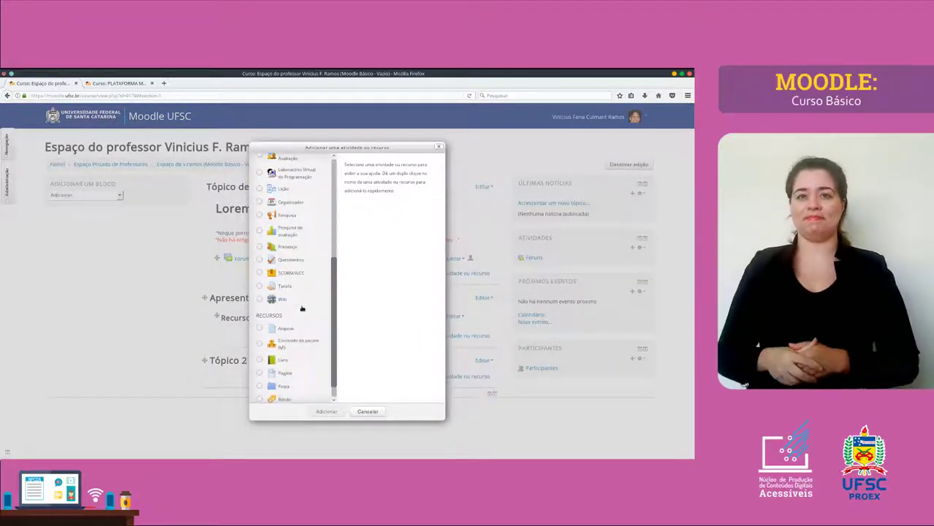
click(283, 344)
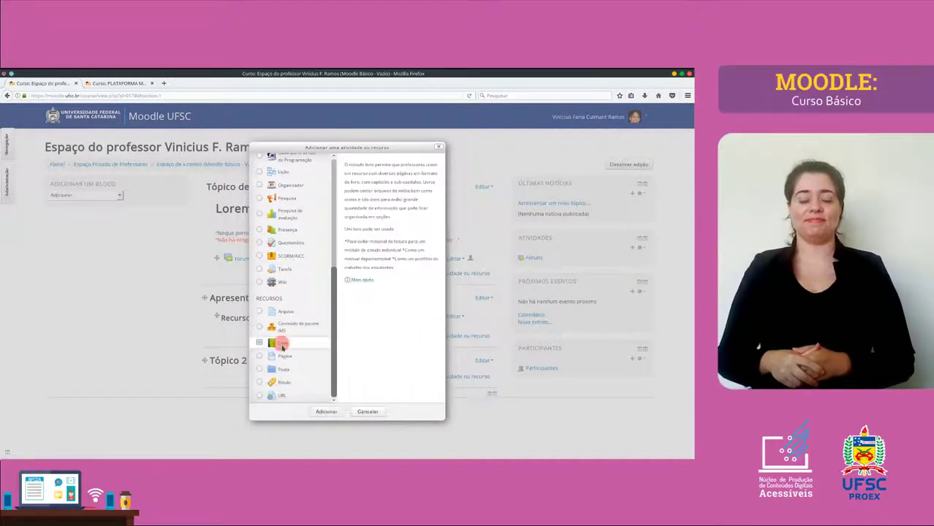
click(326, 412)
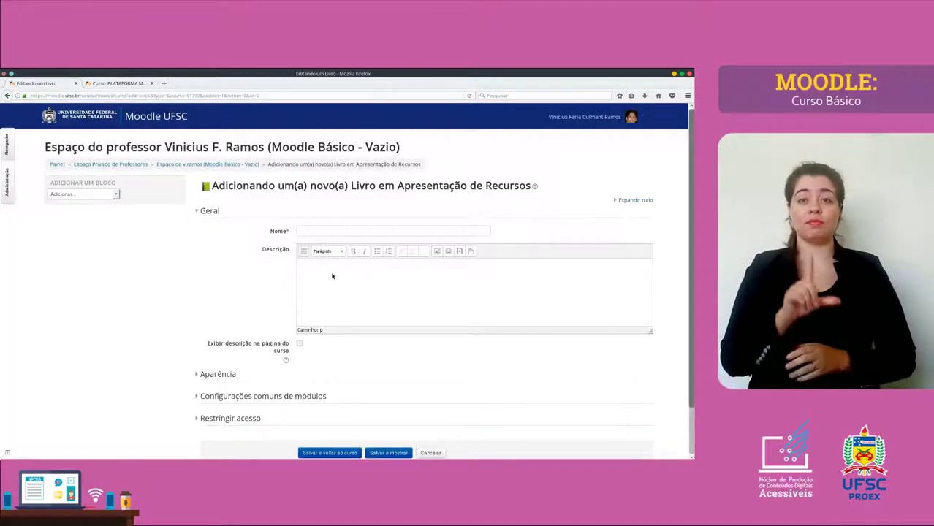
Name the book "Livro sobre O recurso Livro do Moodle"
click(335, 232)
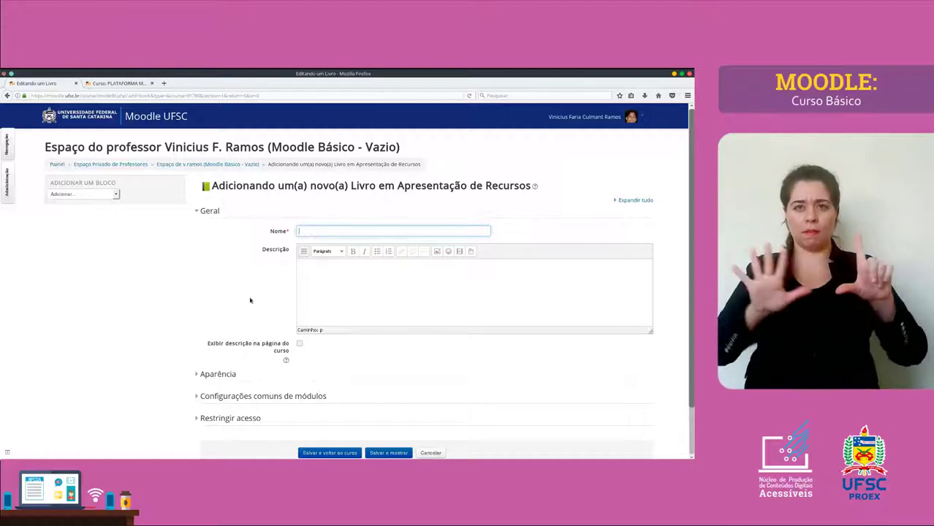
text(Livro sobre)
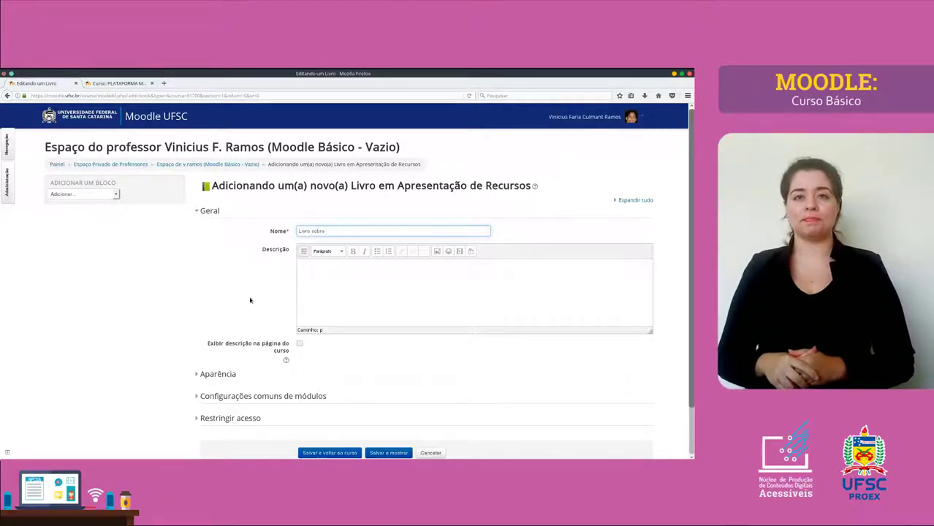
text(O r)
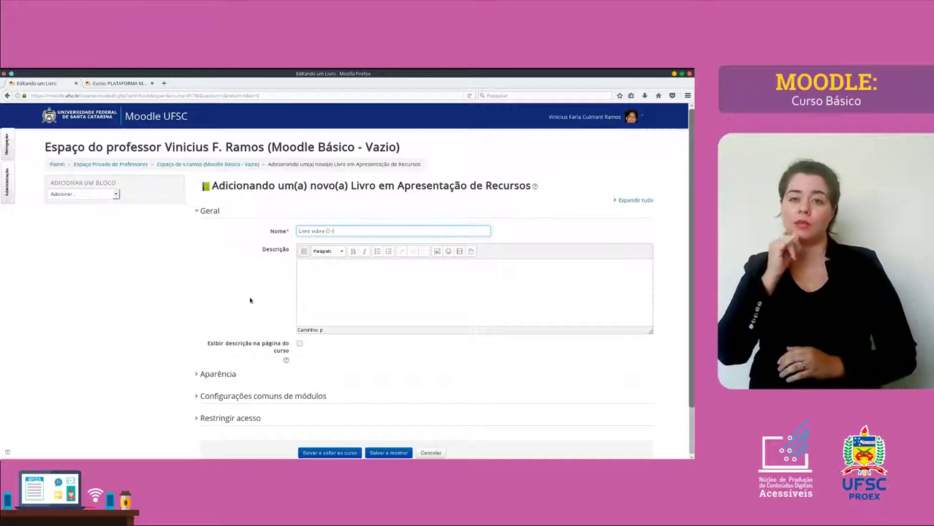
text(ecurso Liv)
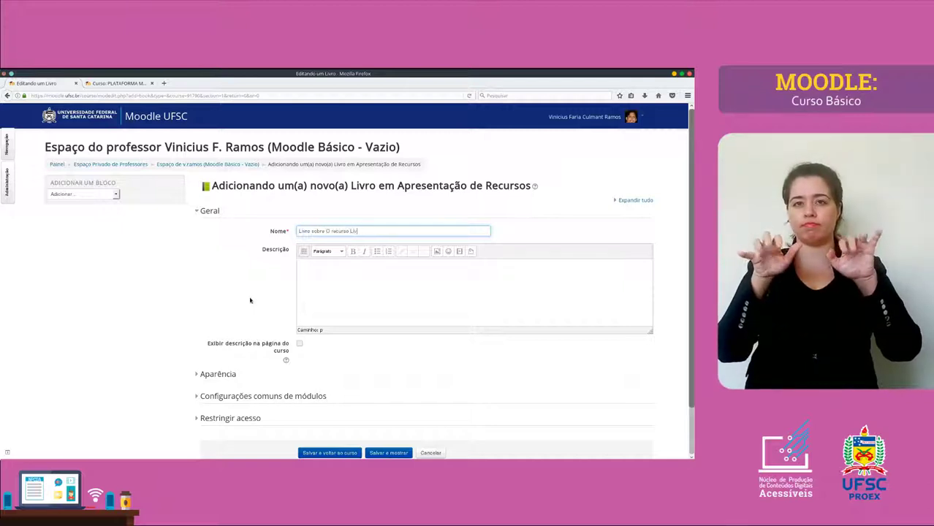
text(ro do Moodle)
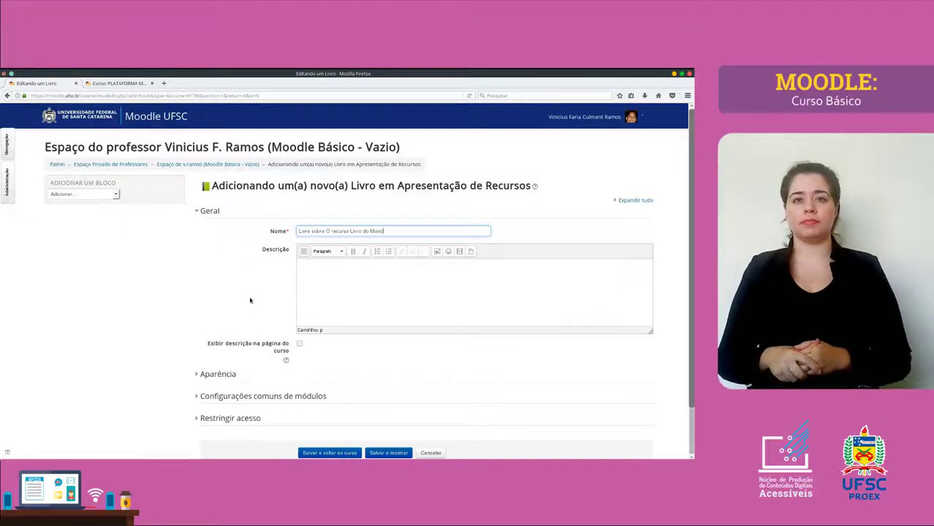
Remove "Livro sobre" from the start of the book's name and capitalize "Recurso", giving "O Recurso Livro do Moodle"
key(shift+Right)
key(shift+Right)
key(shift+Right)
key(shift+Right)
key(shift+Right)
key(shift+Right)
key(shift+Right)
key(shift+Right)
key(shift+Right)
key(shift+Right)
key(shift+Right)
key(shift+Right)
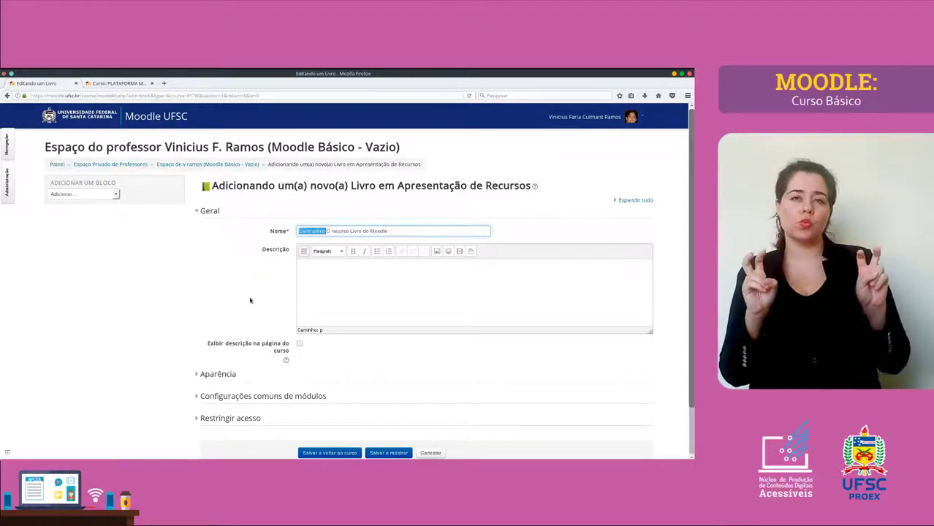
key(BackSpace)
key(shift+Right)
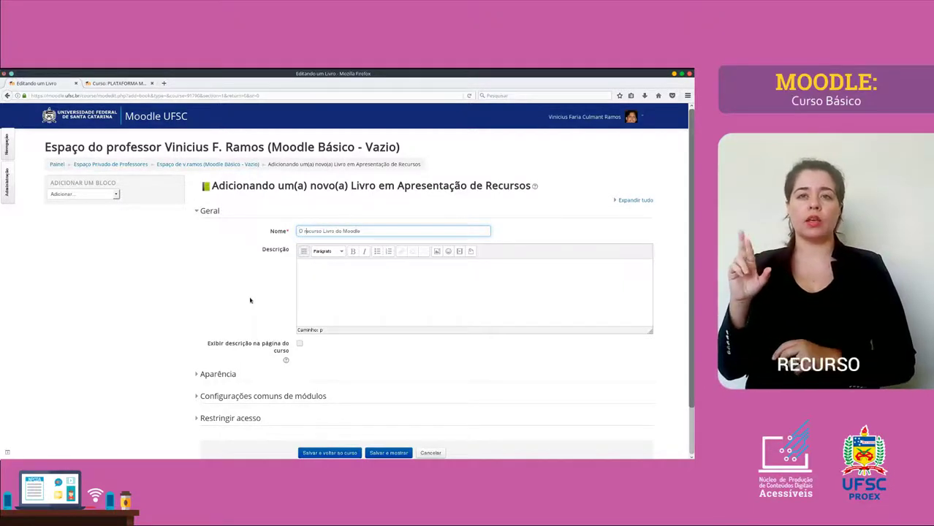
text(R)
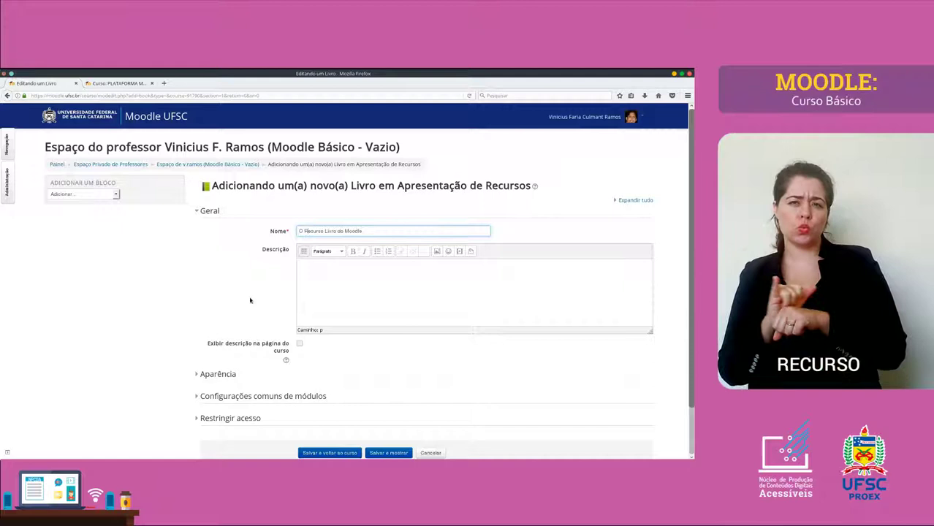
Start the book's description with "Este livro digital foi escrito por" followed by the author's name
click(342, 295)
text(Este )
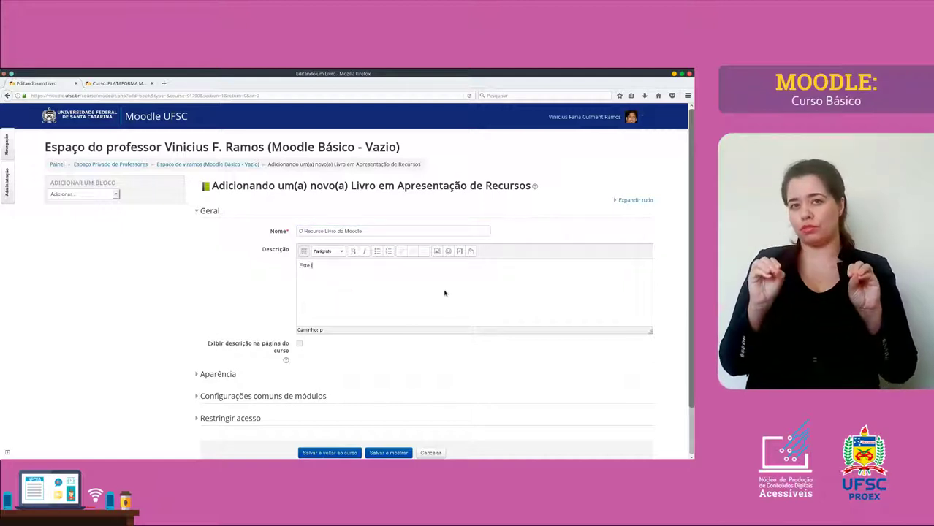
text(livro digi)
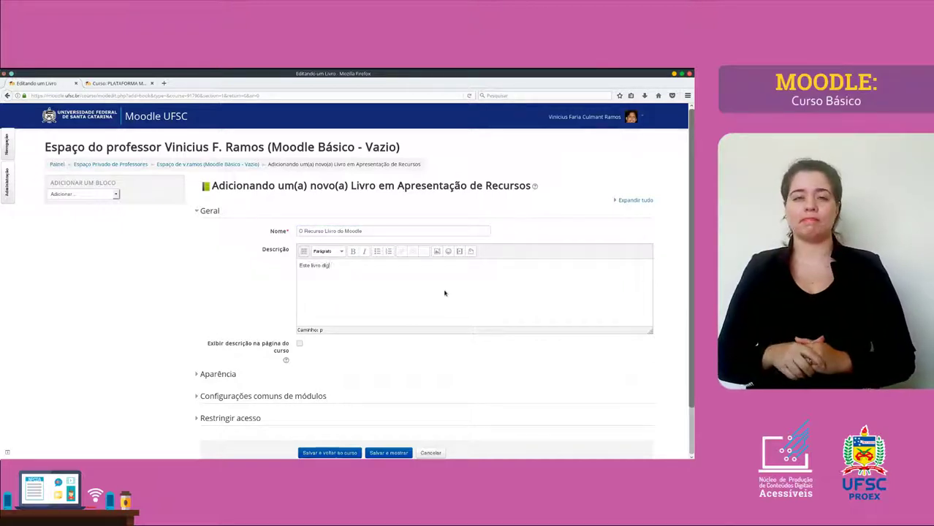
text(tal foi escri)
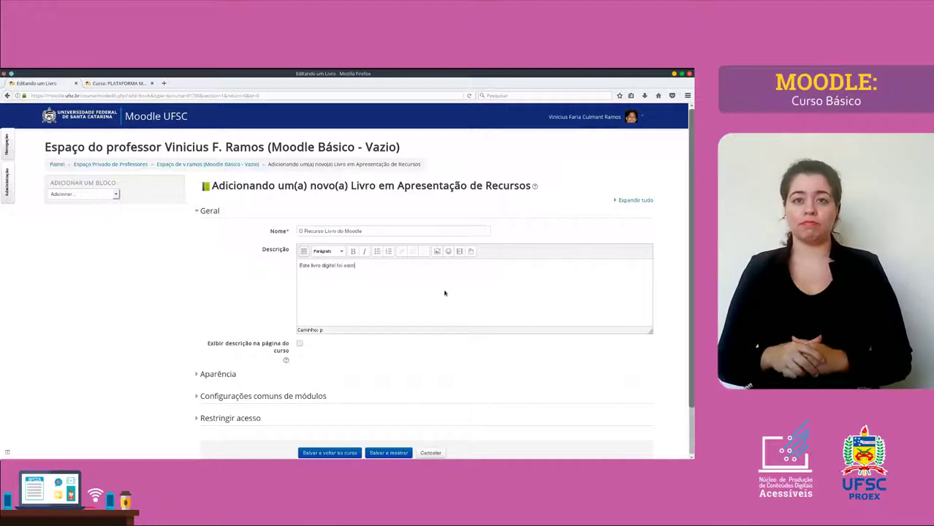
text(to por Vinicius Ramos. )
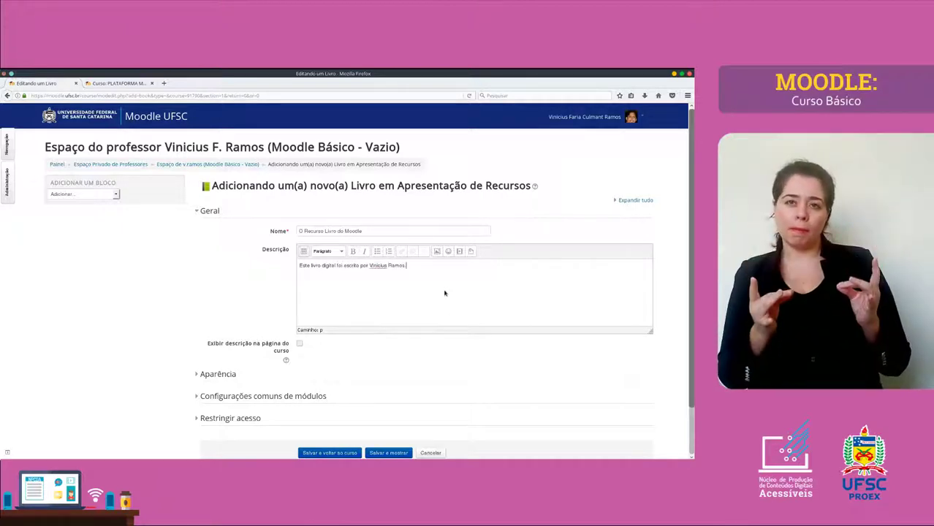
Add the description lines "Editora: PROFOR/UFSC" and "Ano: 2018", and enable showing the description on the course page
text(Editora)
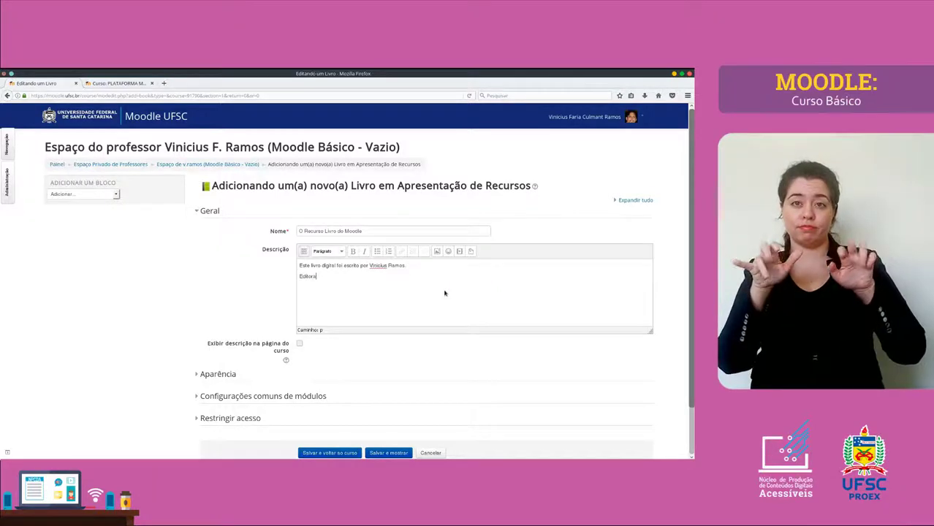
text(: PRO)
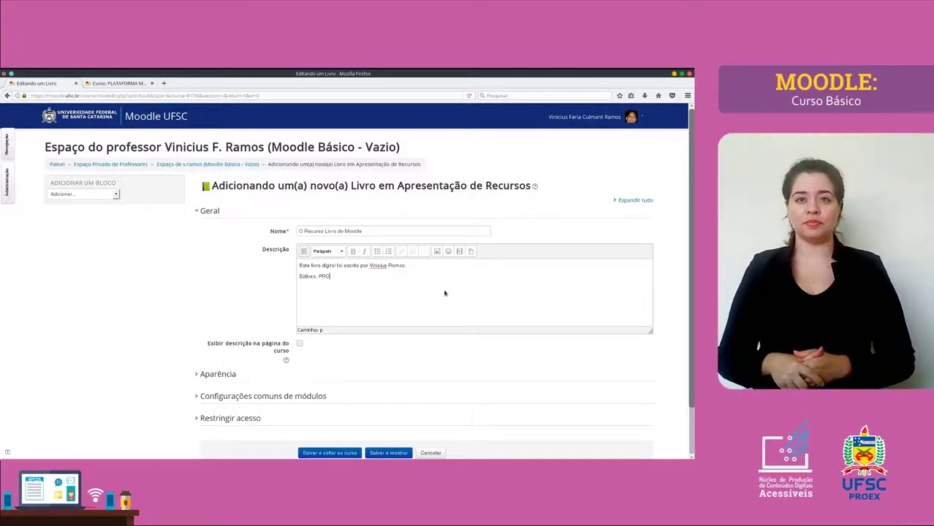
text(FOR/UFSC.)
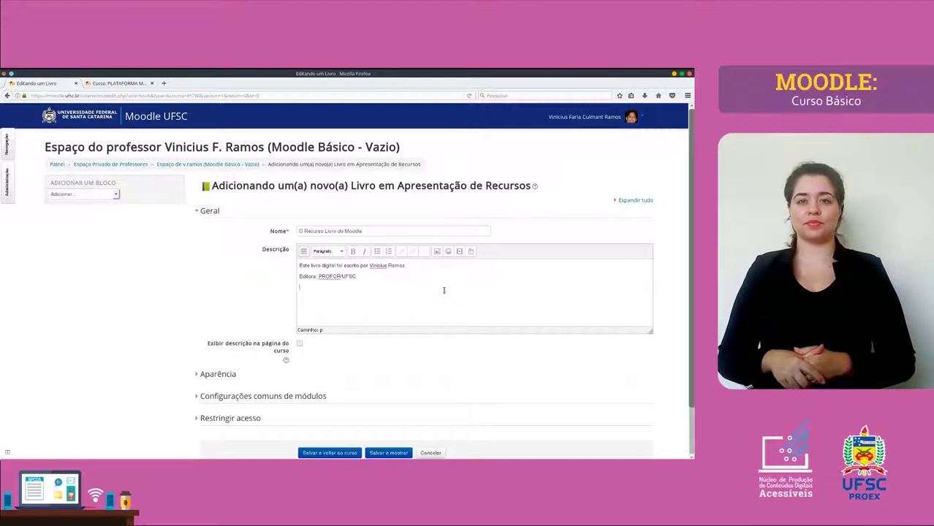
key(Return)
text(Ano)
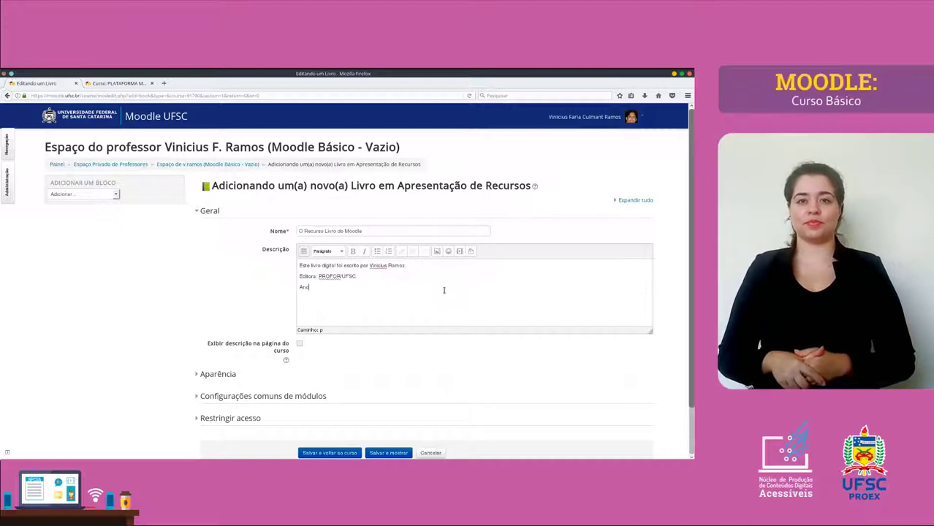
text(: 2018)
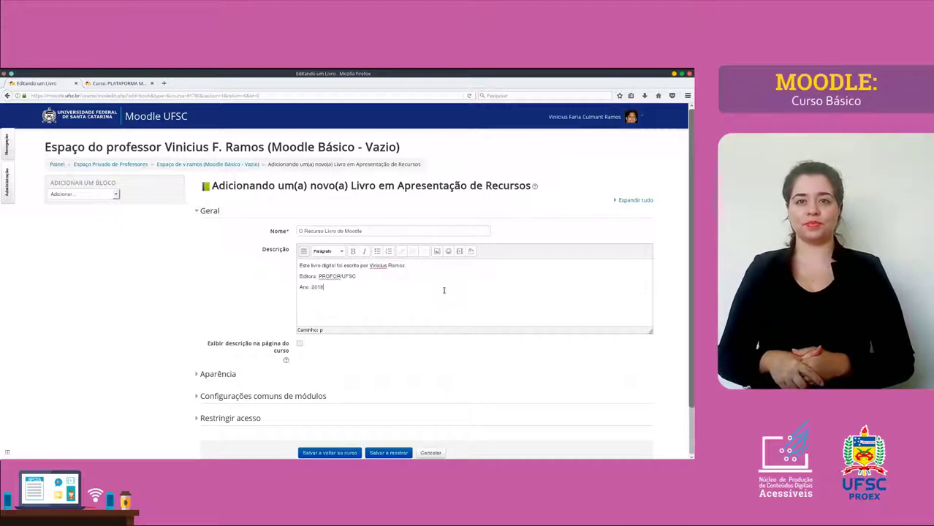
click(299, 343)
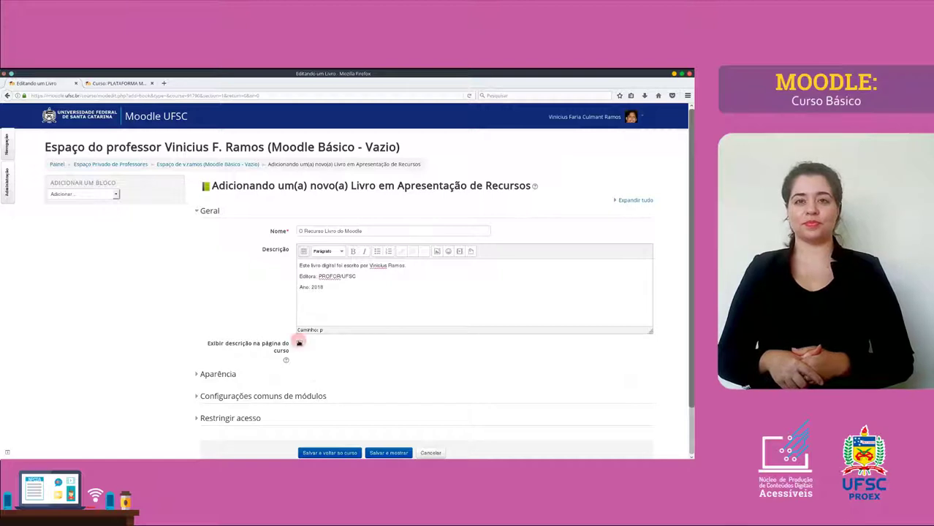
Use Números as chapter formatting and Imagens as navigation style in the appearance settings, and save and display the book
scroll(242, 321, down, 2)
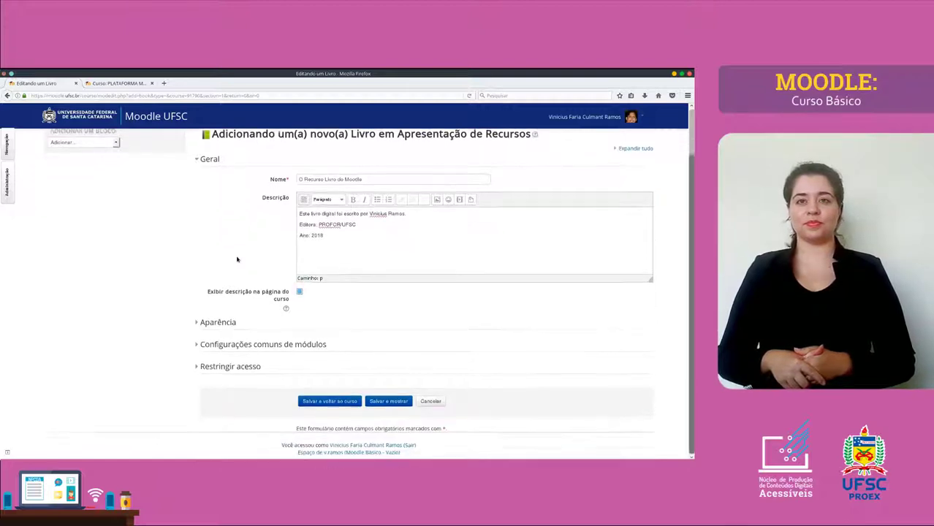
click(221, 326)
scroll(233, 307, down, 2)
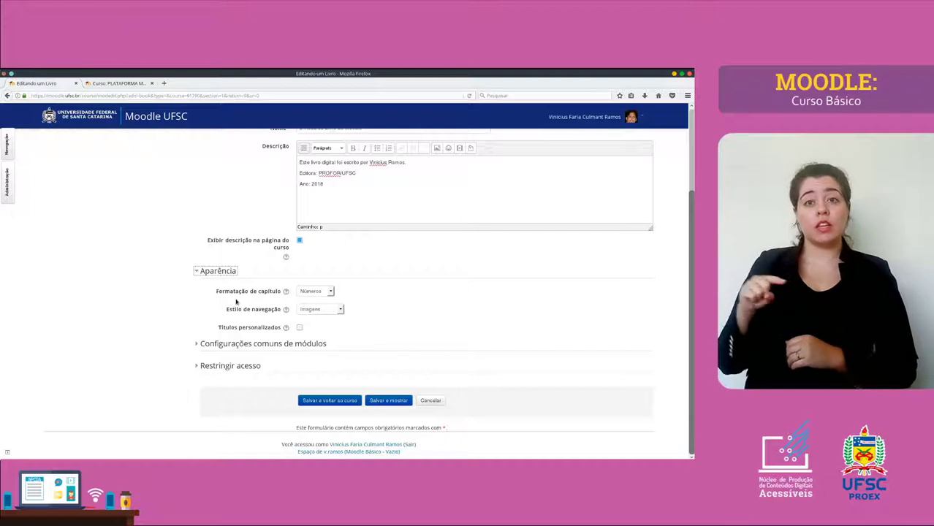
click(315, 293)
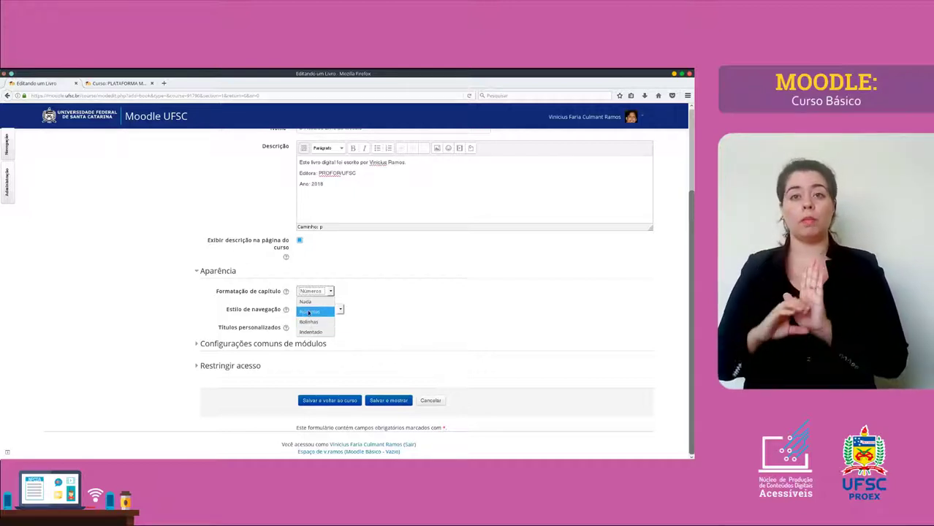
click(309, 312)
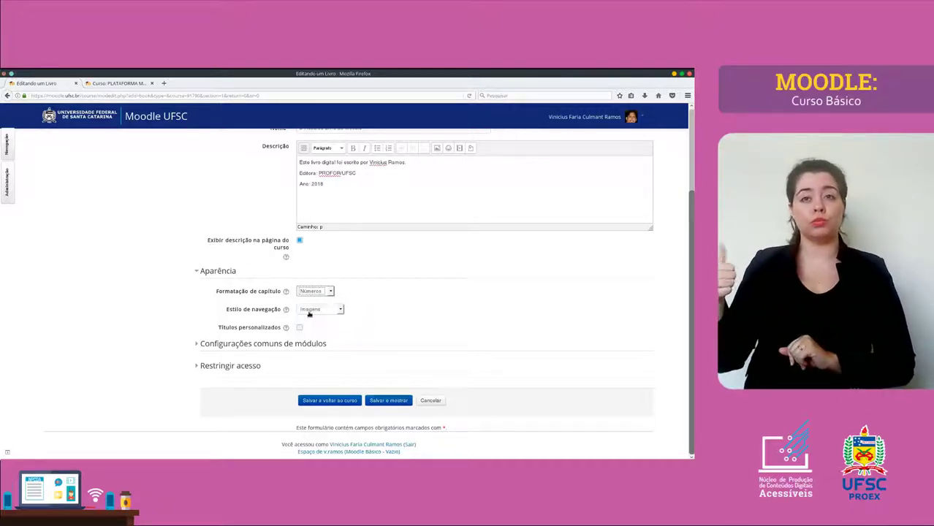
click(311, 312)
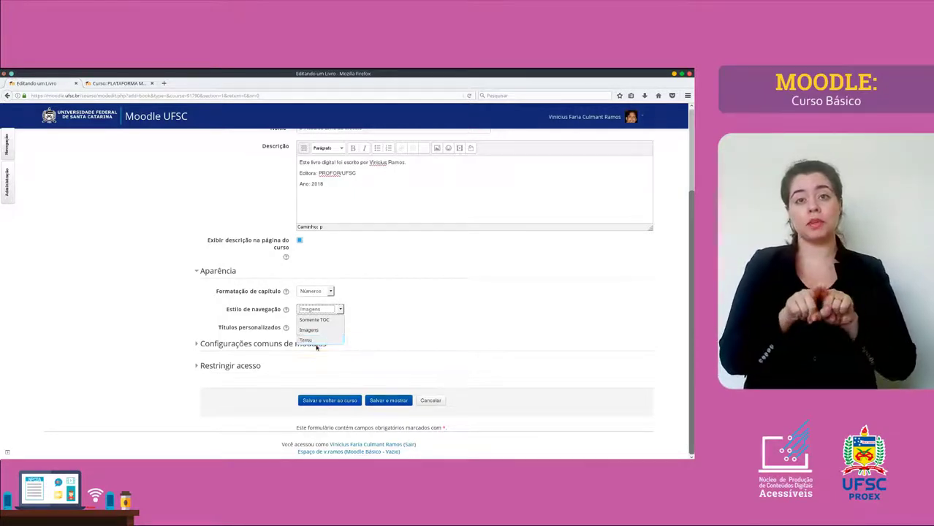
click(267, 331)
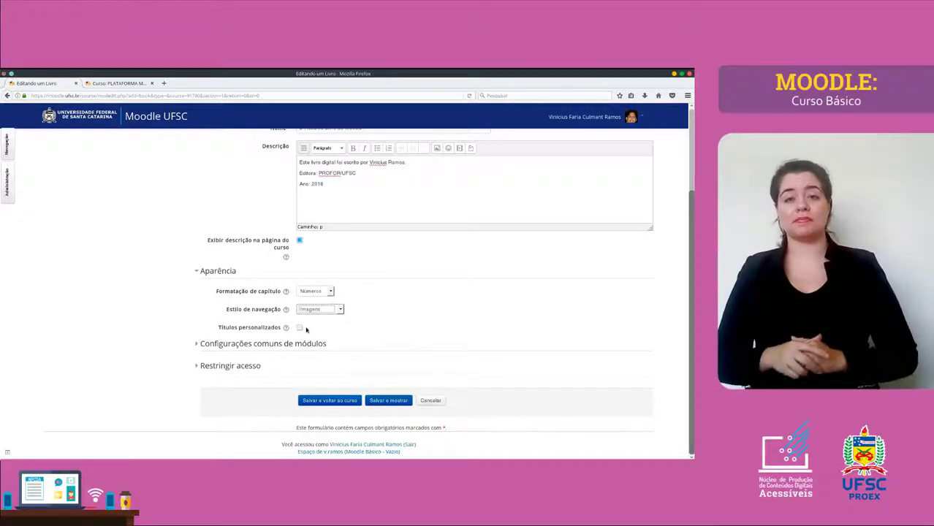
click(382, 399)
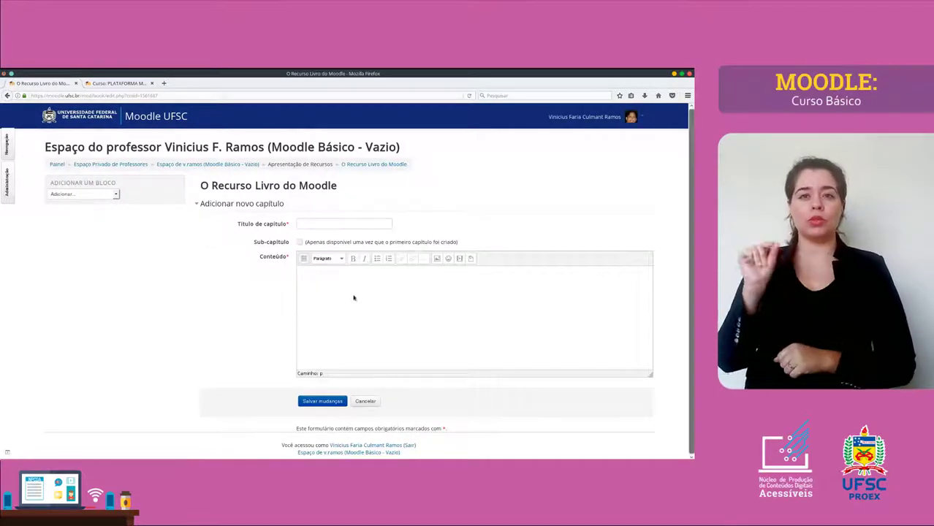
Copy "A Aurora Boreal" from the Capítulo 1 heading of sample.odt in LibreOffice Writer into Moodle's chapter title
click(311, 226)
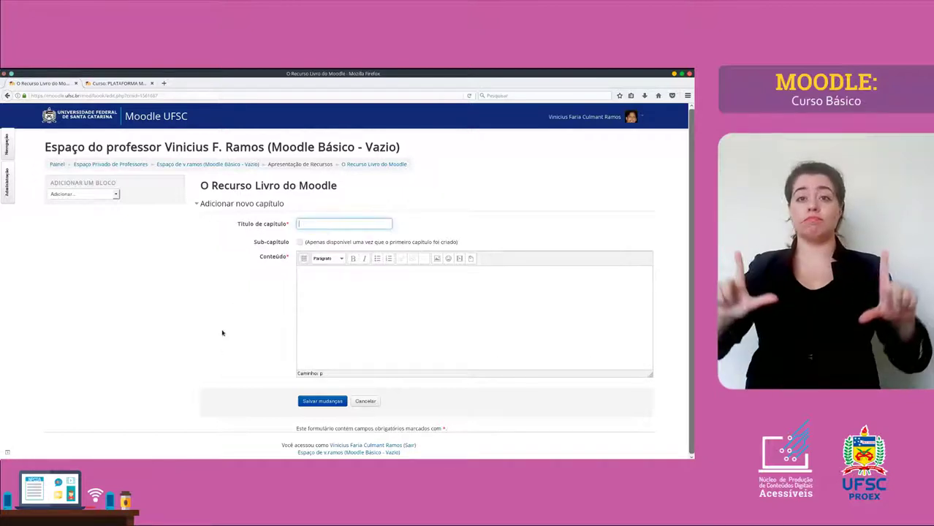
mouse_move(307, 458)
click(421, 452)
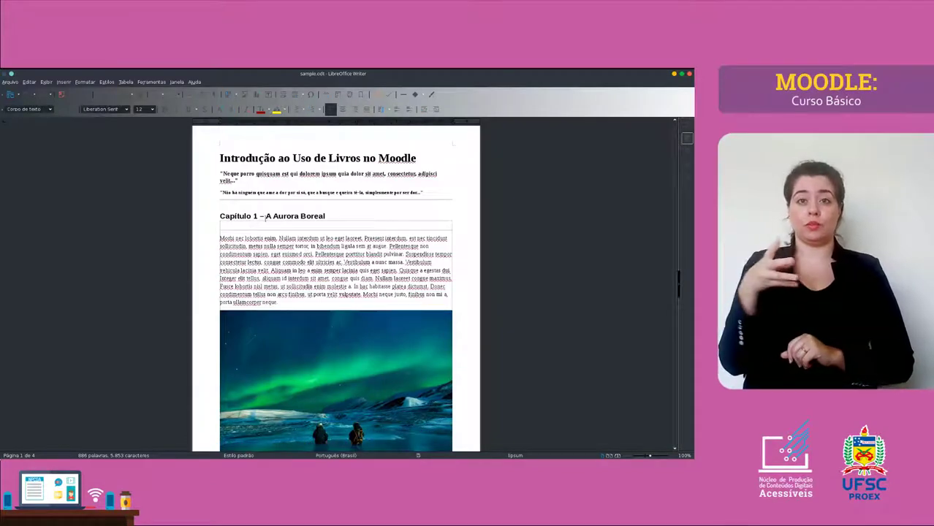
drag(266, 217, 327, 216)
key(ctrl+c)
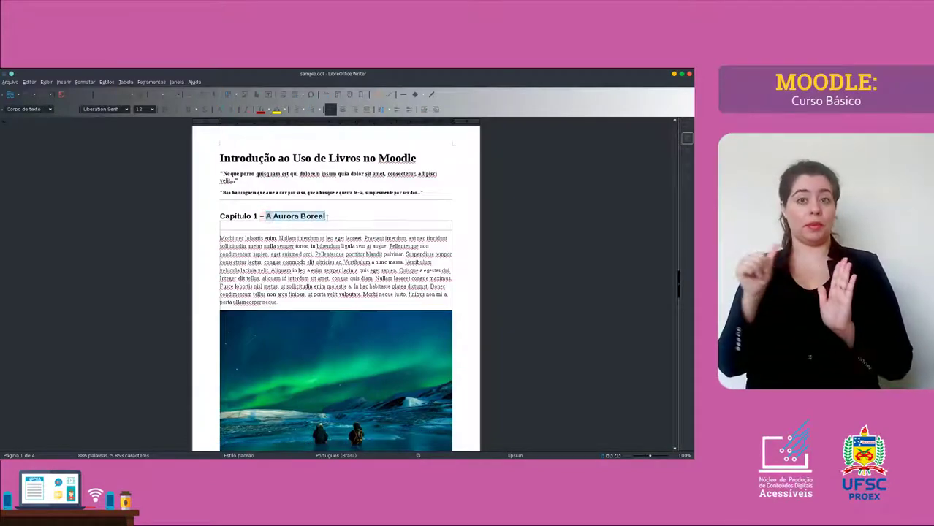
key(alt+Tab)
click(316, 237)
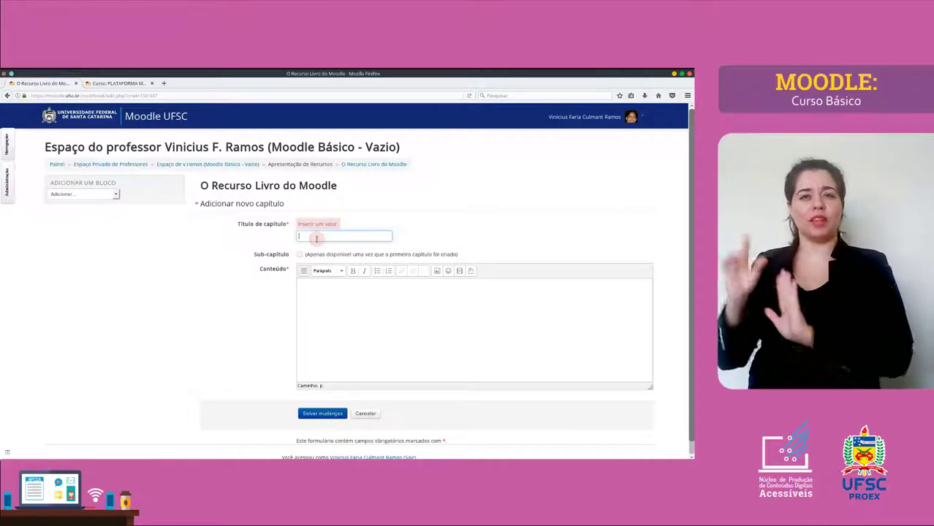
key(ctrl+v)
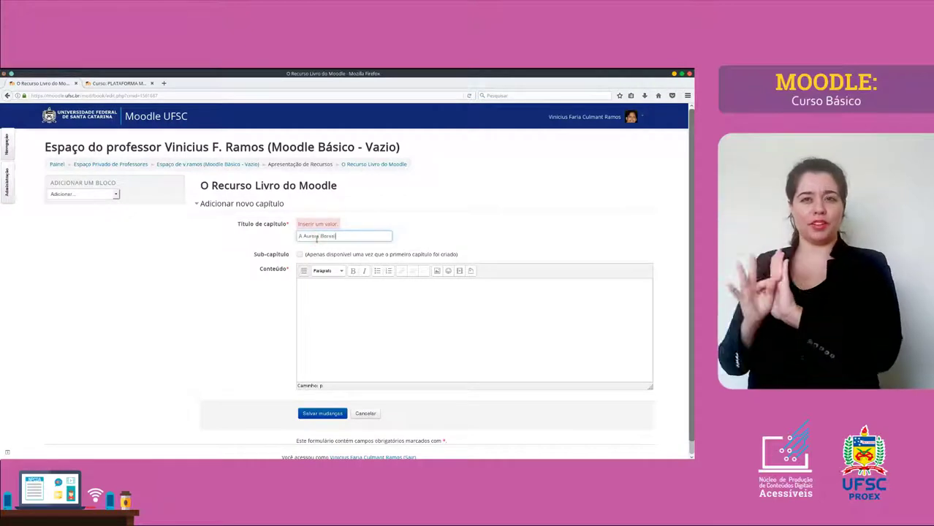
Copy the Capítulo 1 body text from sample.odt in LibreOffice Writer into the chapter's content in Moodle
click(311, 314)
key(alt+Tab)
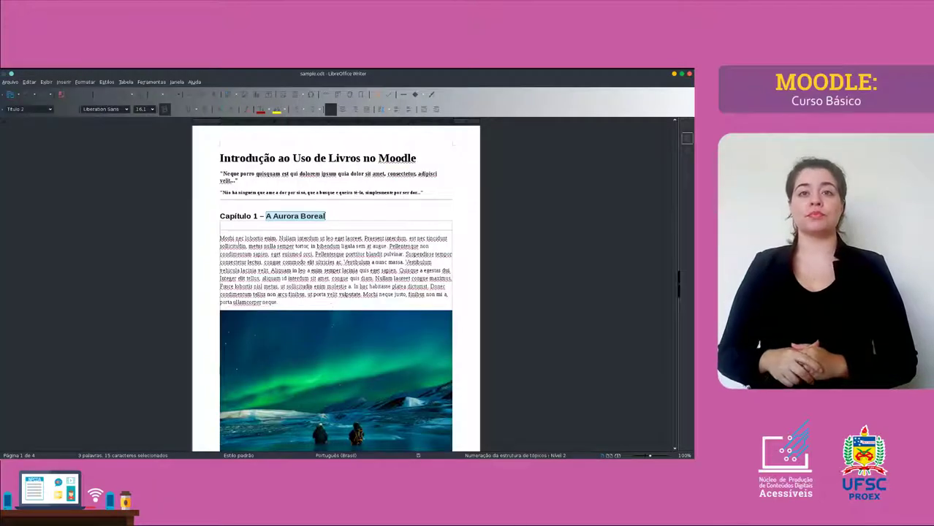
drag(219, 238, 255, 162)
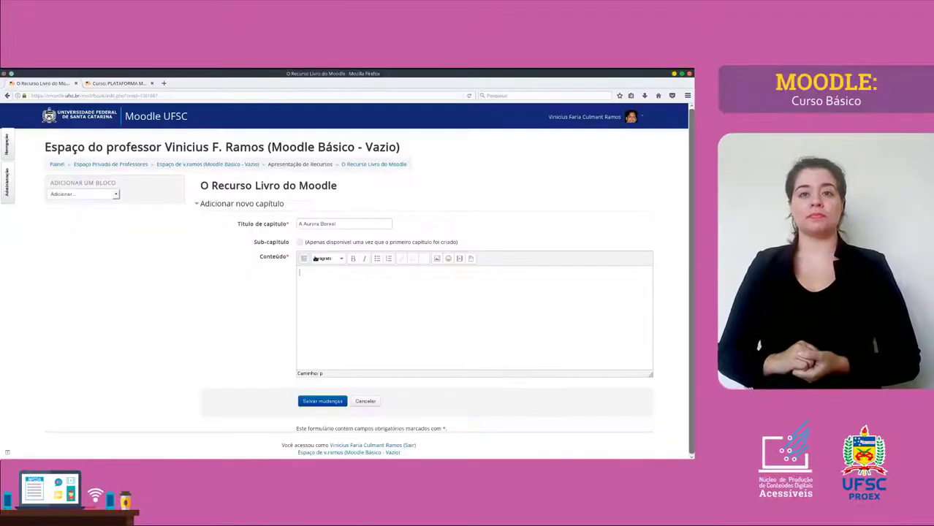
click(329, 297)
key(ctrl+v)
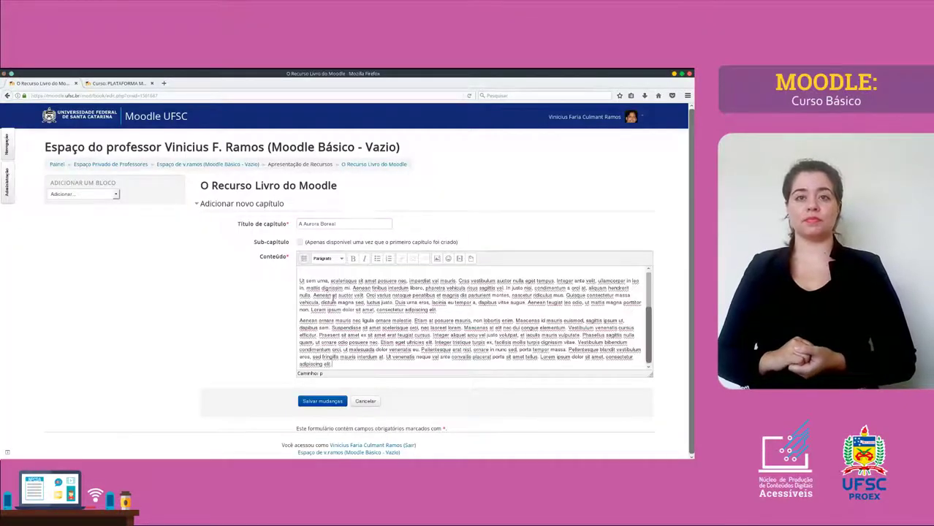
Insert aurora-1185464_1920.jpg from the Temp folder in Dolphin into the blank line after the chapter's first paragraph
scroll(332, 297, up, 2)
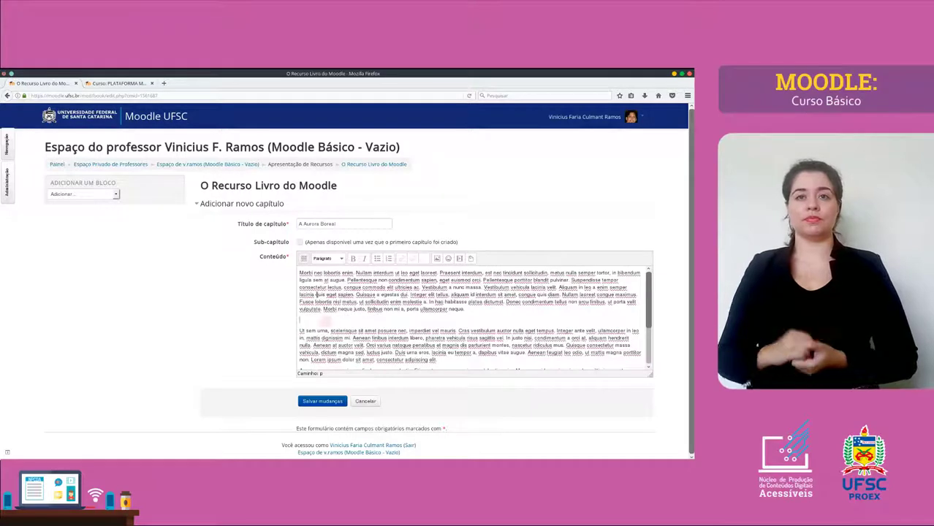
click(353, 324)
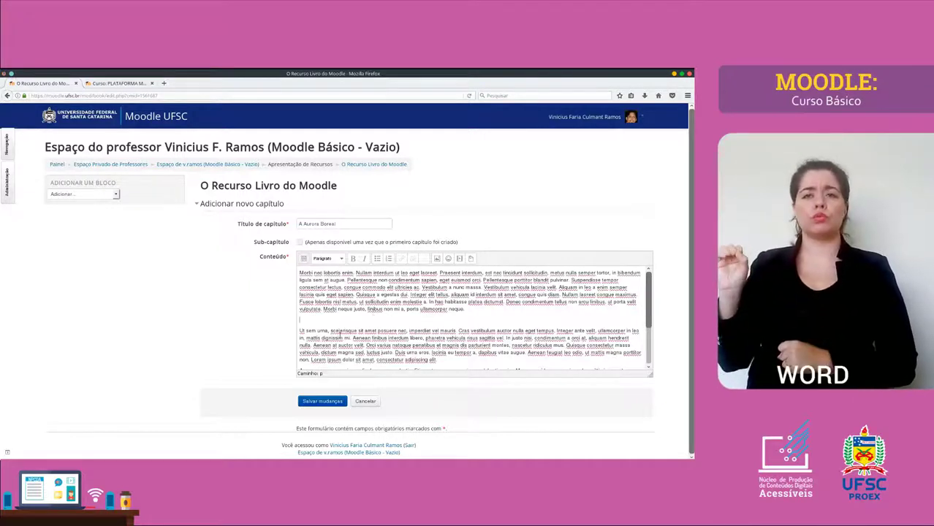
click(243, 447)
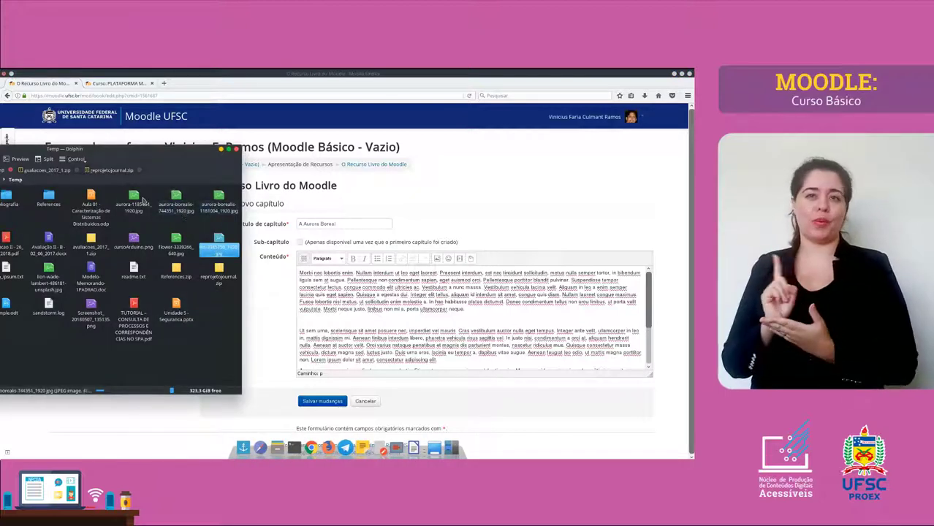
drag(136, 207, 358, 320)
scroll(431, 345, down, 3)
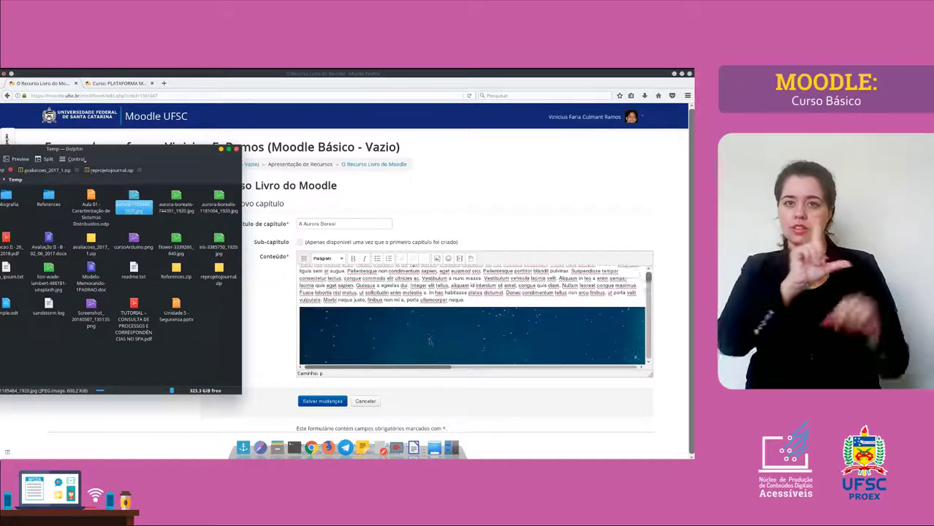
Set the inserted aurora image's dimensions to 600 x 450 and its description to "Aurora Boreal", and apply the changes
click(398, 318)
right_click(399, 317)
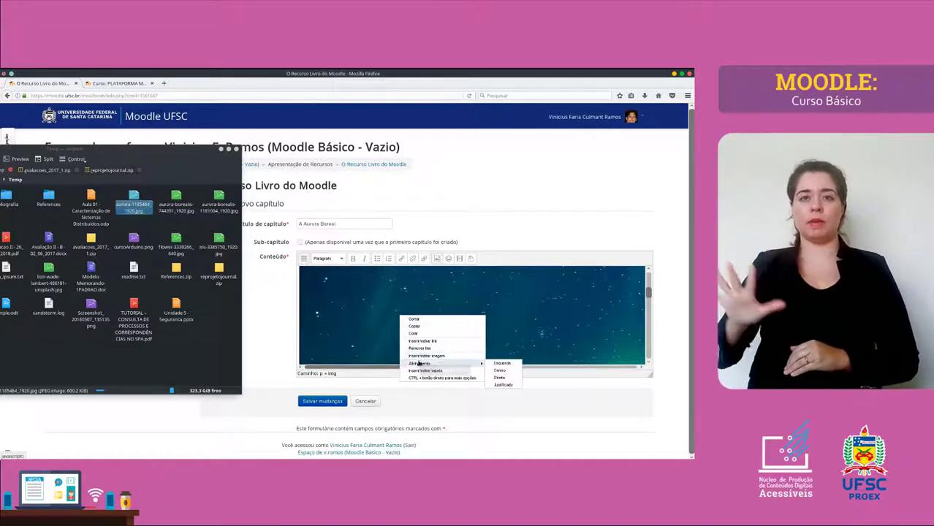
click(420, 356)
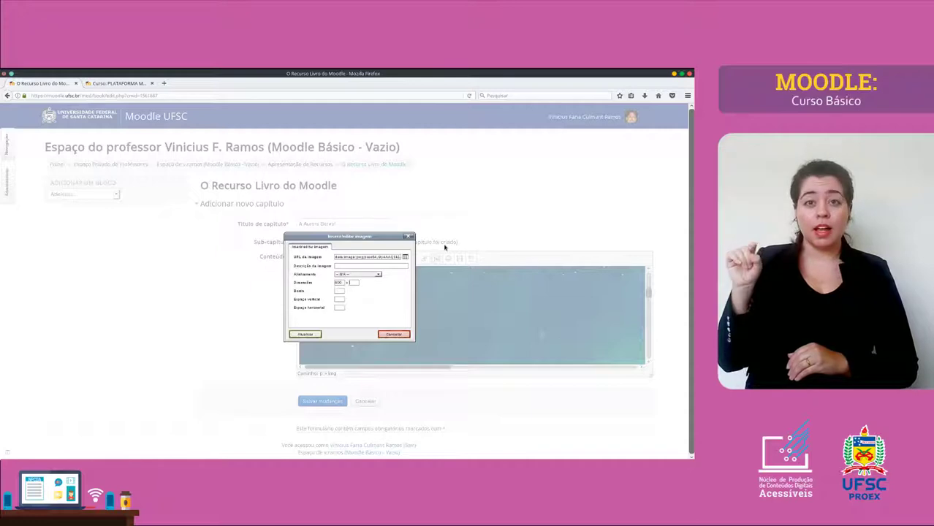
click(364, 287)
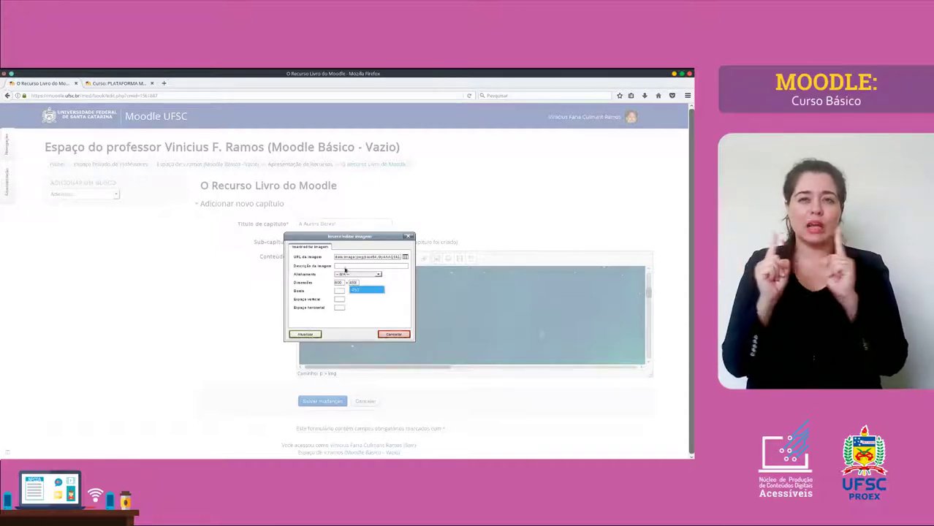
click(345, 268)
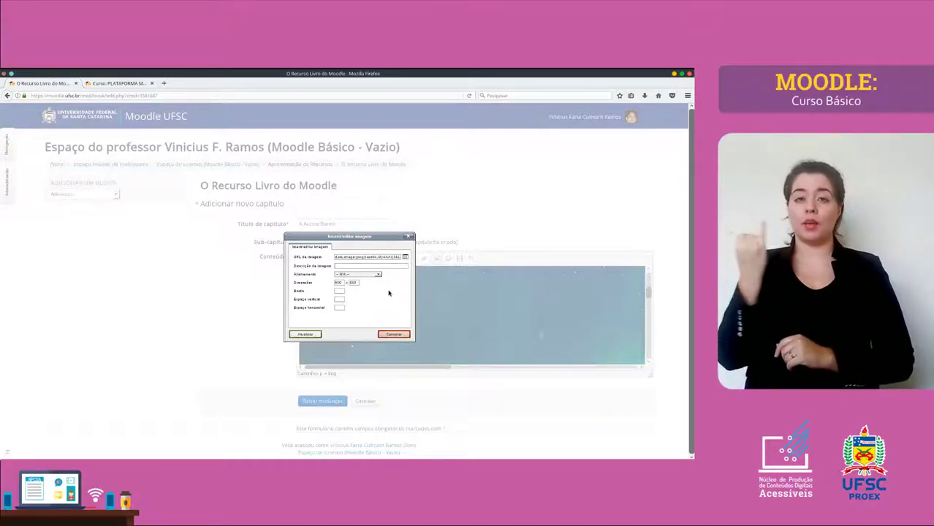
text(rora Boreal)
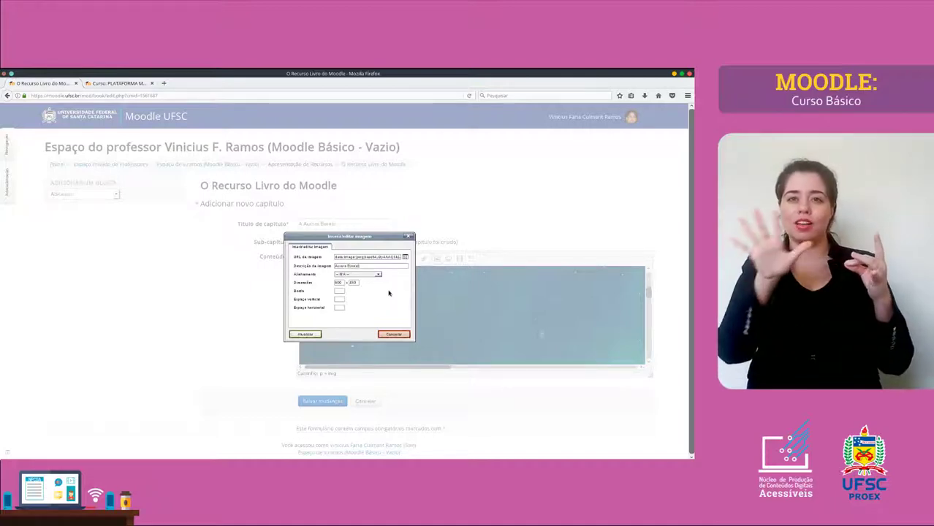
click(311, 335)
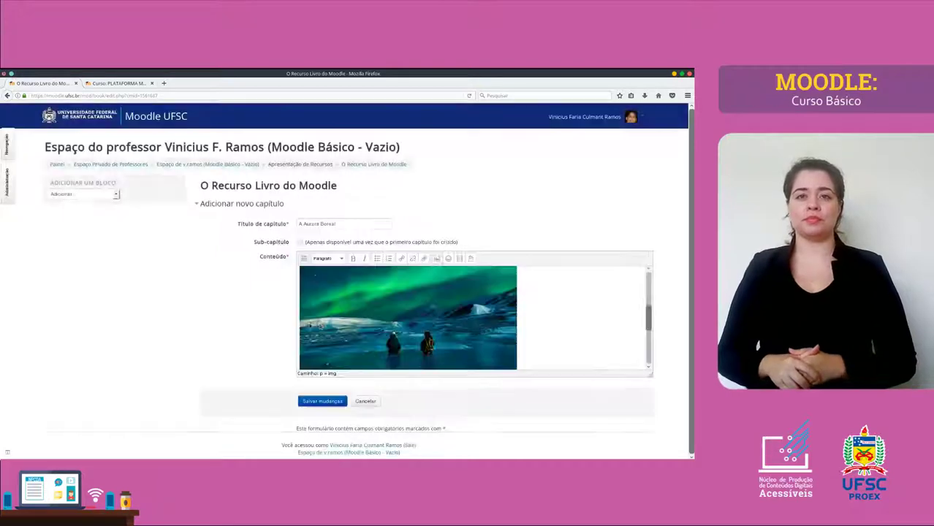
Enlarge the aurora image slightly from its lower corner, to about three quarters of the content area's width
scroll(395, 312, down, 3)
scroll(406, 305, up, 3)
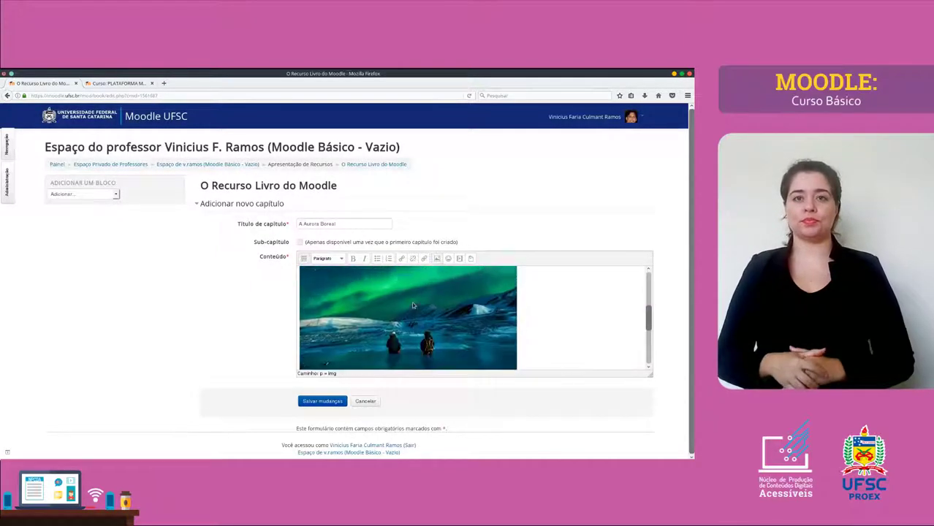
scroll(417, 302, down, 1)
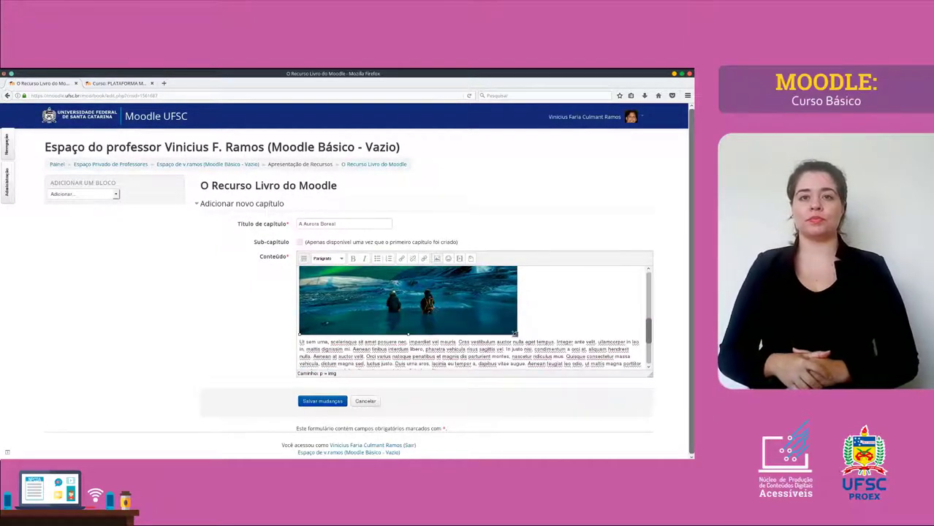
drag(517, 335, 551, 342)
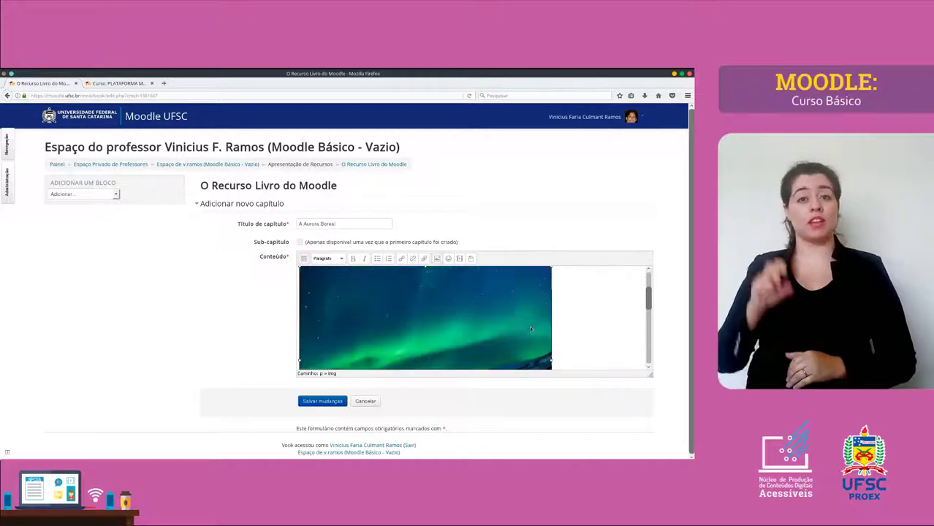